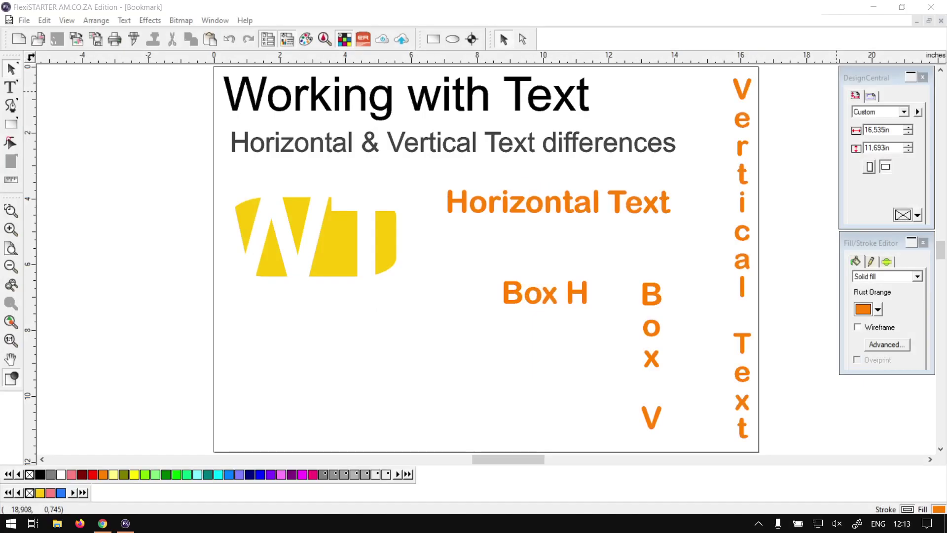
Show Horizontal Text's character settings: Arial Rounded font, 0.694in size, 100% width
click(467, 15)
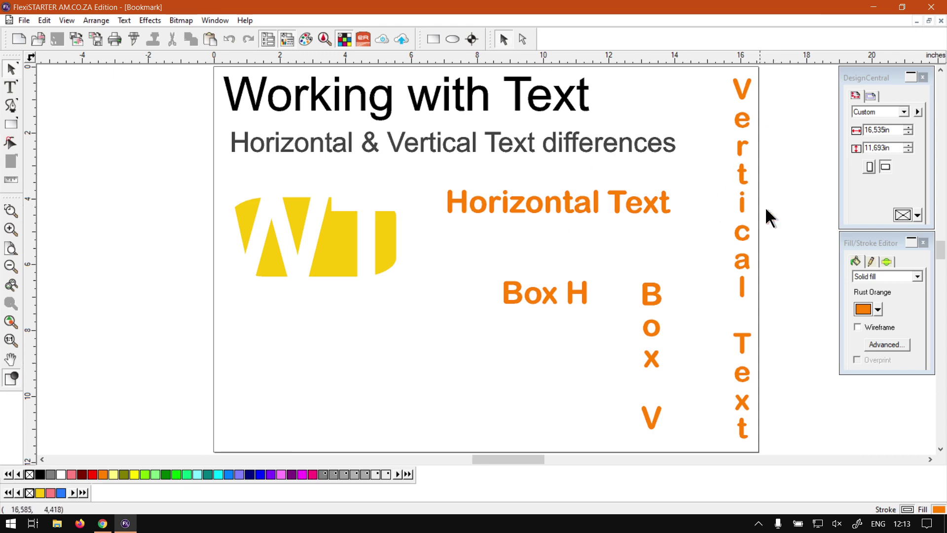
click(526, 205)
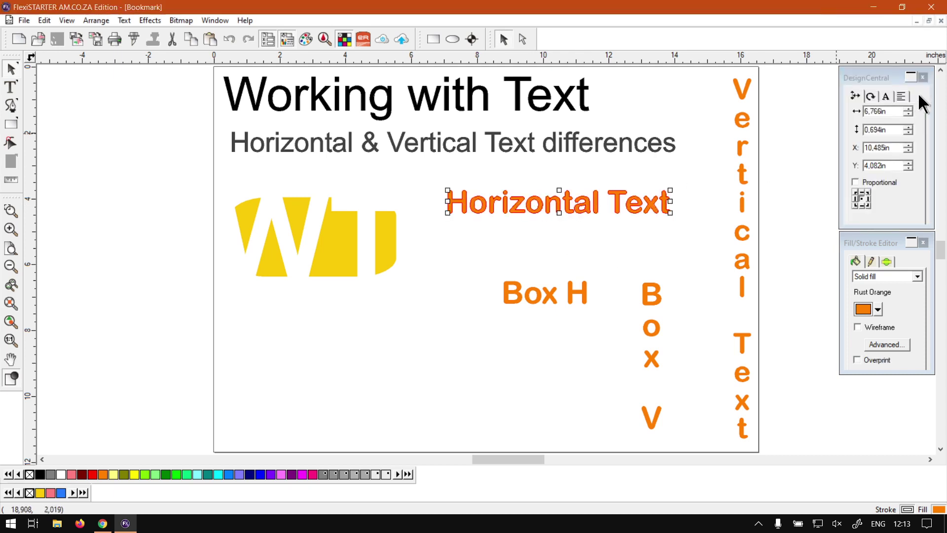
click(887, 97)
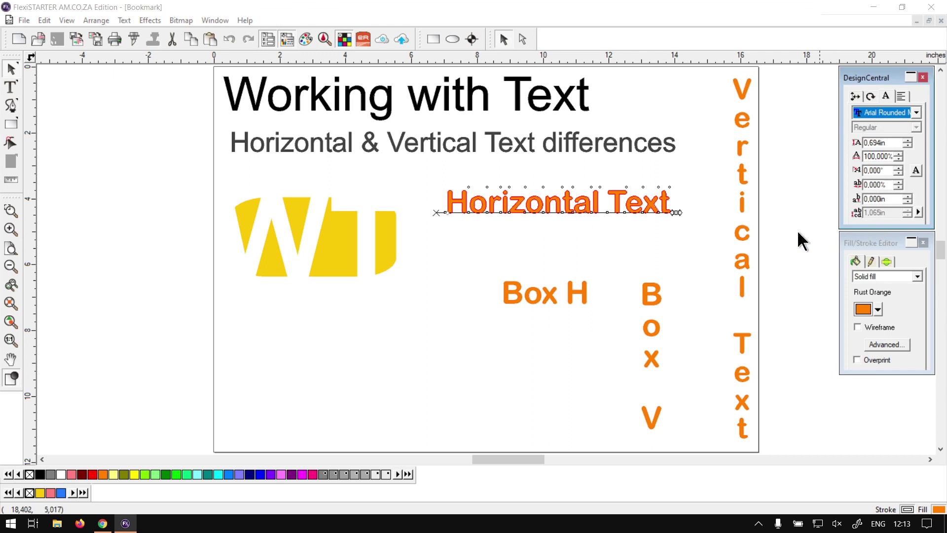
click(742, 166)
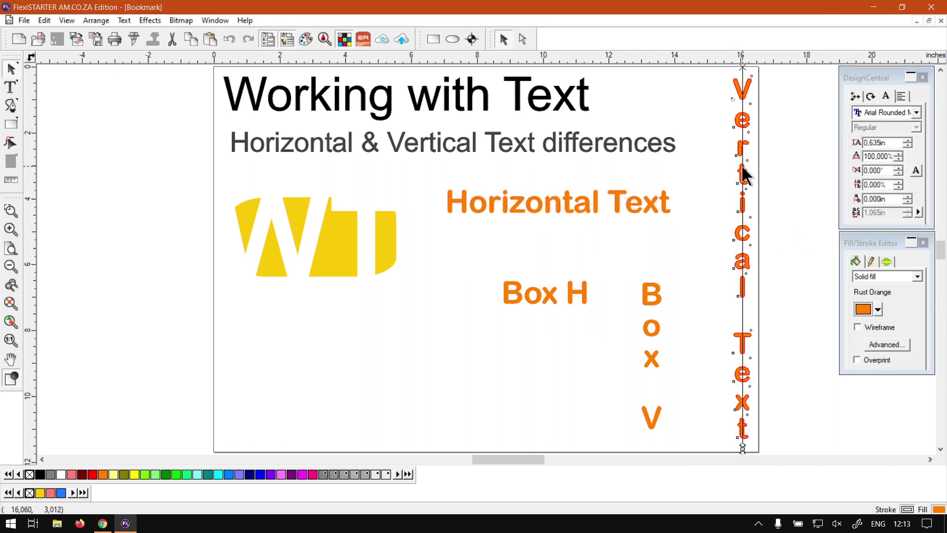
click(663, 203)
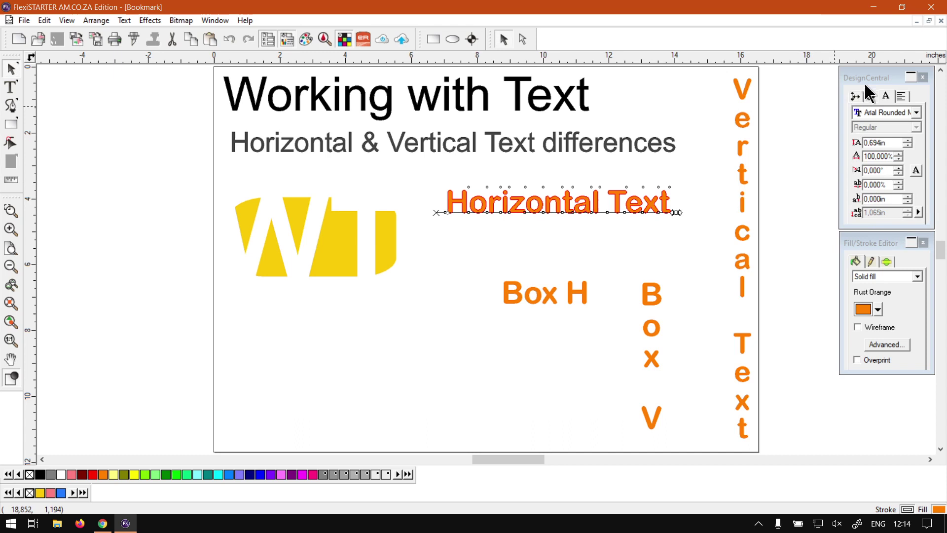
Compare Vertical and Horizontal Text paragraph settings, ending on Horizontal Text's 0.000% spacing and 5.552in length
click(903, 95)
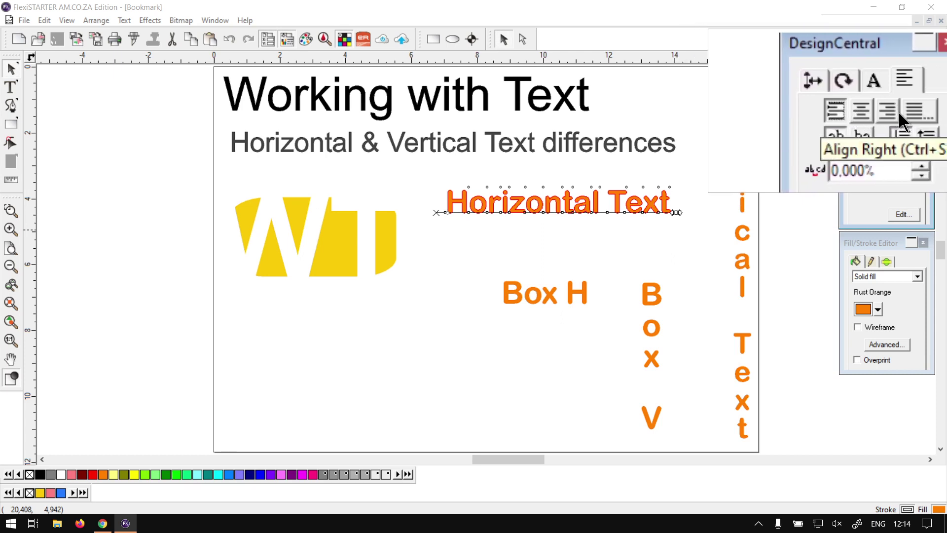
click(744, 178)
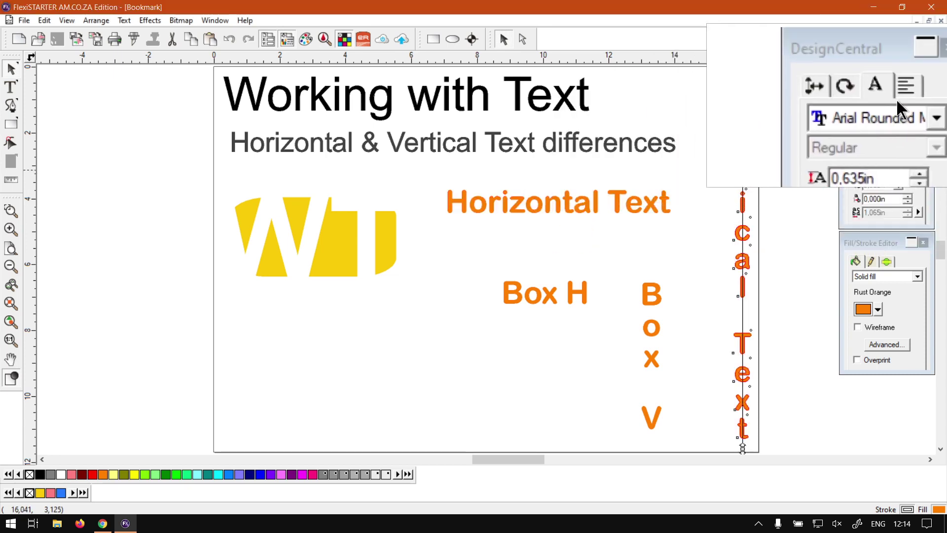
click(900, 93)
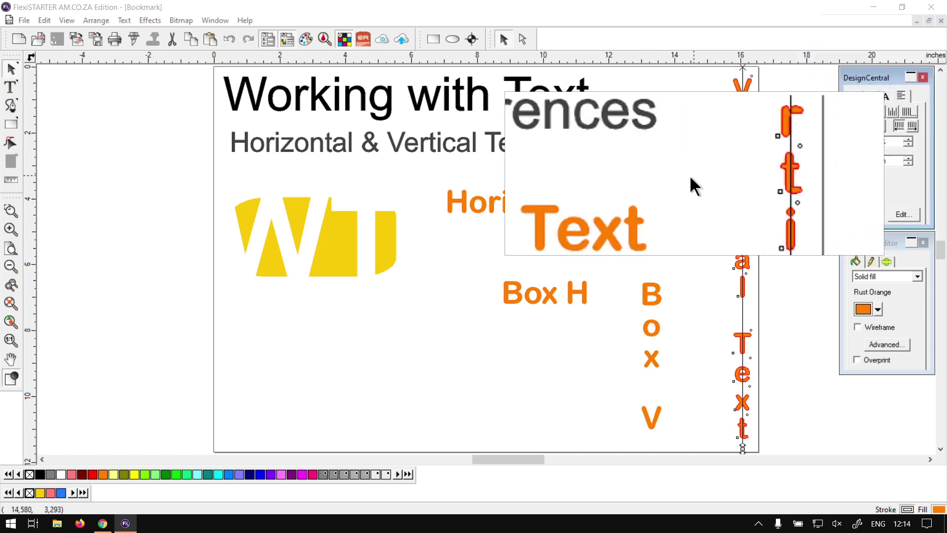
click(662, 197)
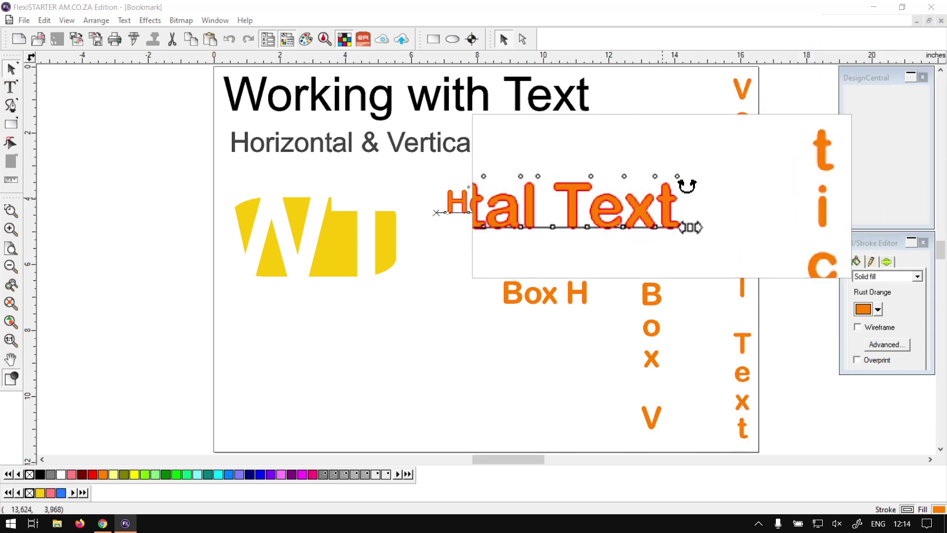
click(900, 94)
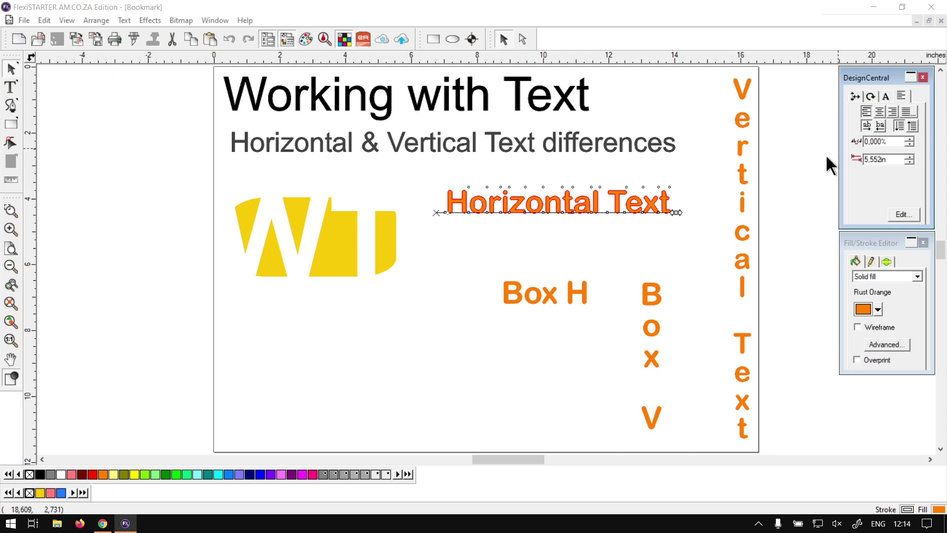
Check Vertical Text's paragraph spacing, then reselect Horizontal Text to show its 0.694in character settings
click(741, 150)
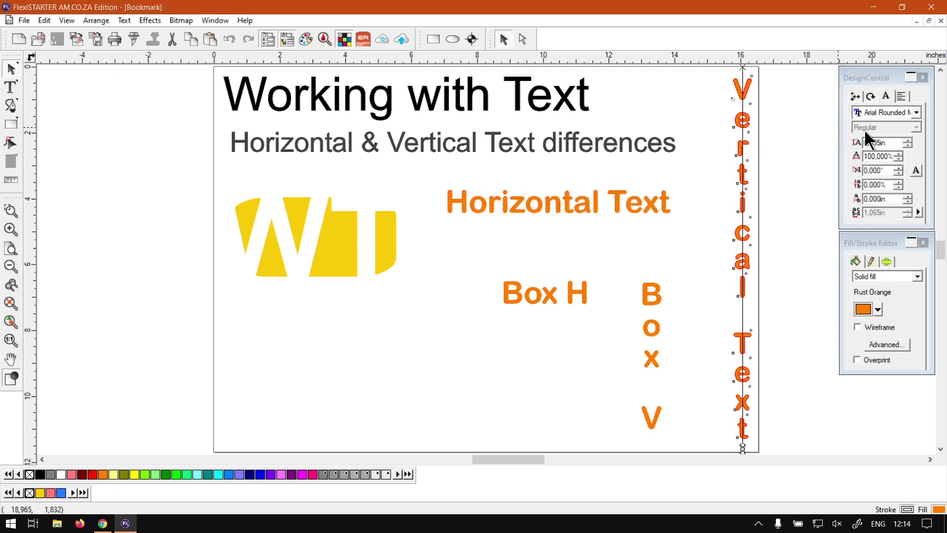
click(899, 97)
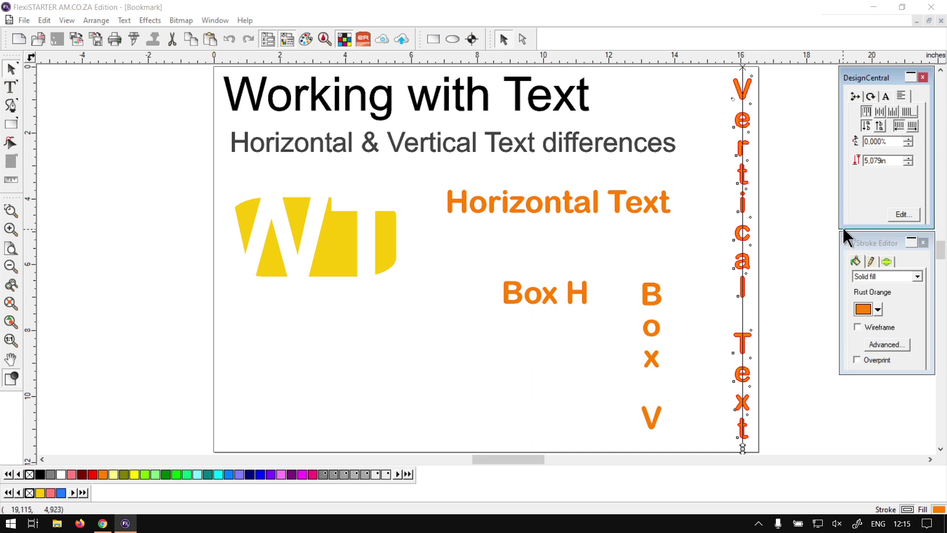
click(652, 208)
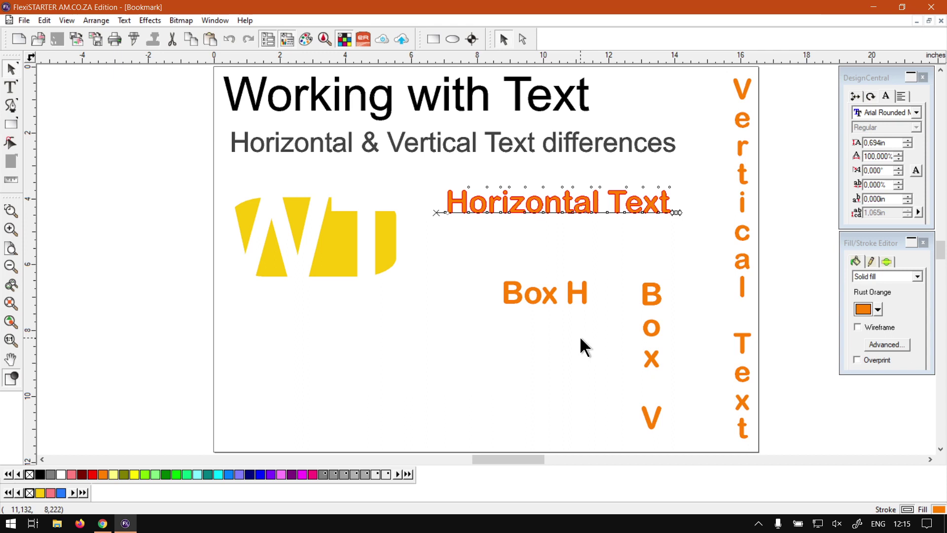
Compare Box H's paragraph indents with Horizontal Text, then deselect to show the 16.535in × 11.693in page
click(583, 292)
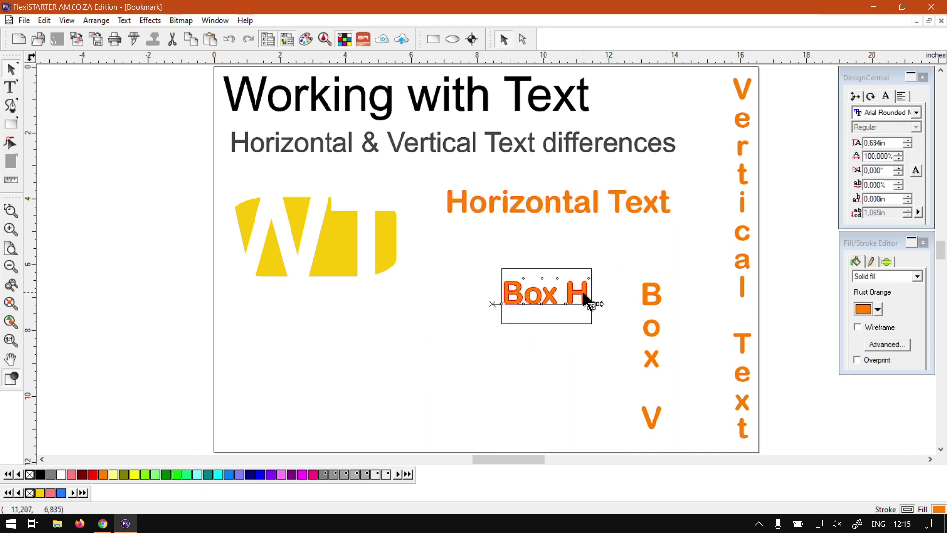
click(901, 93)
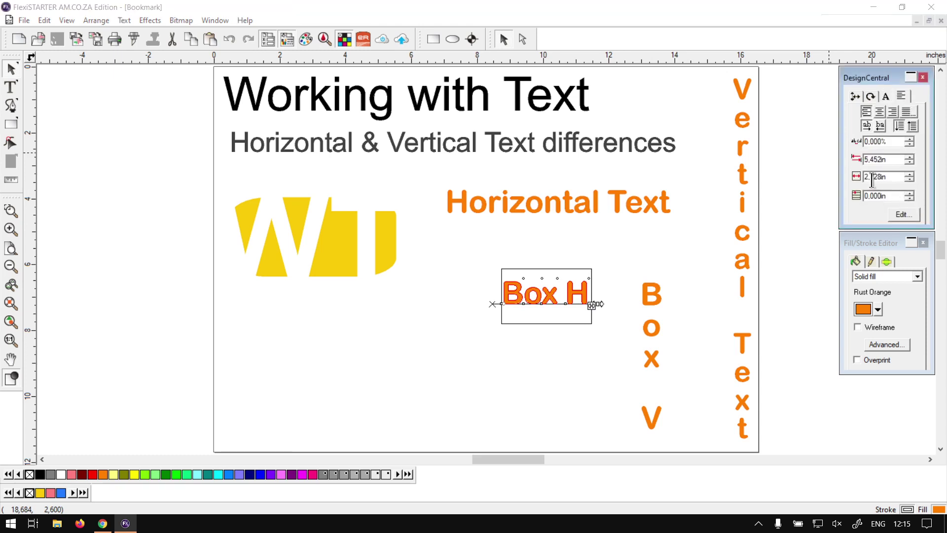
click(636, 200)
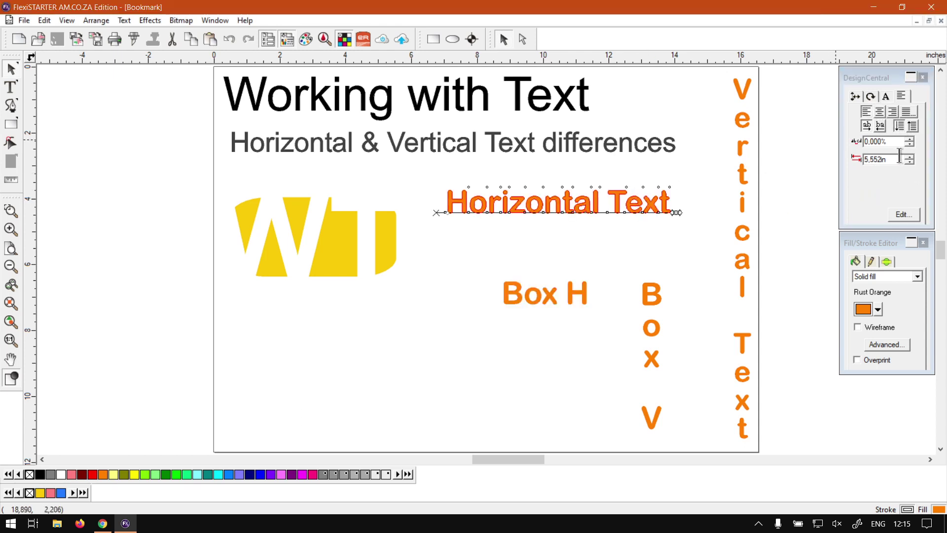
click(585, 297)
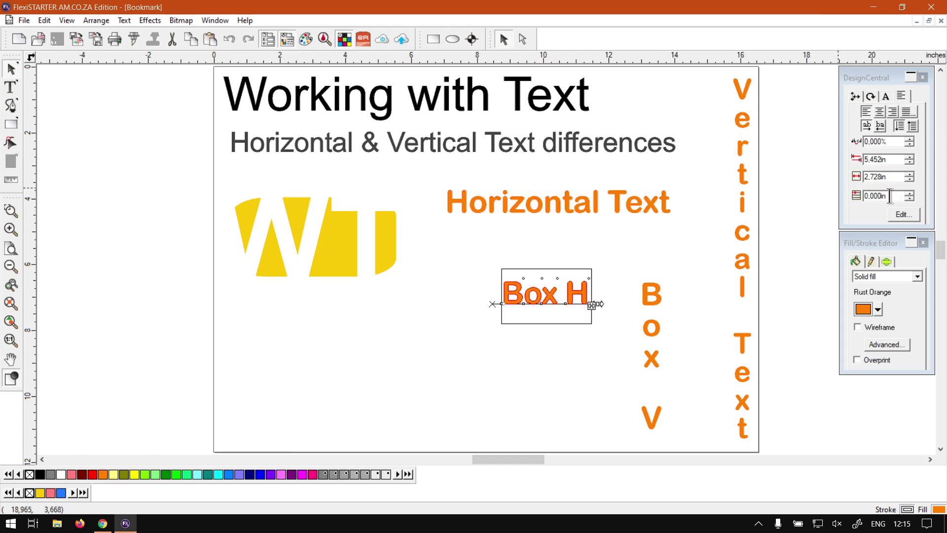
click(417, 344)
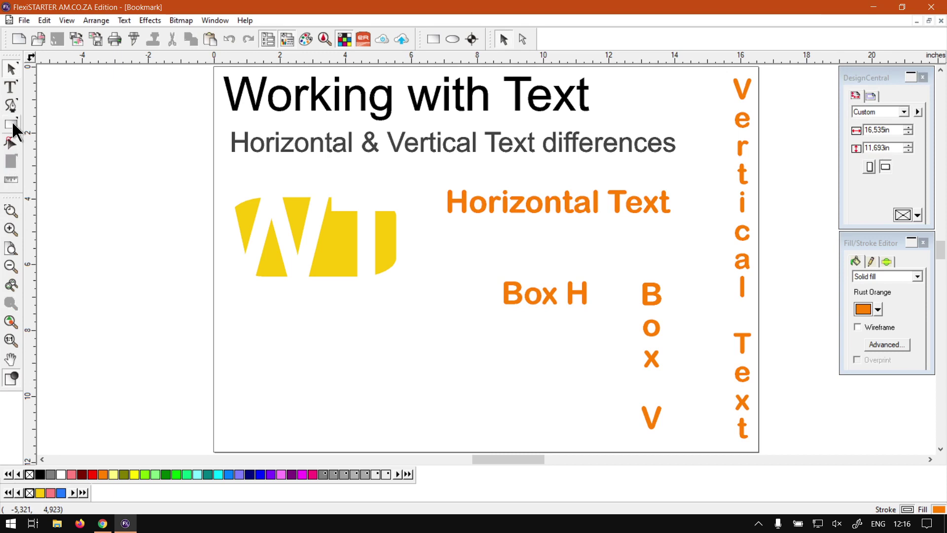
Draw a text frame below the yellow logo and type 'Test text'
click(10, 88)
drag(254, 324, 330, 399)
text(Te)
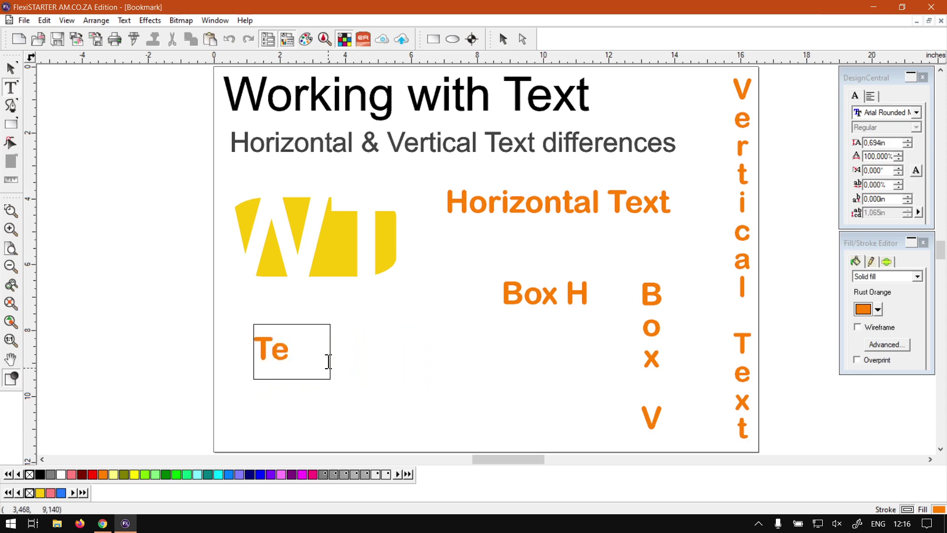
text(st text)
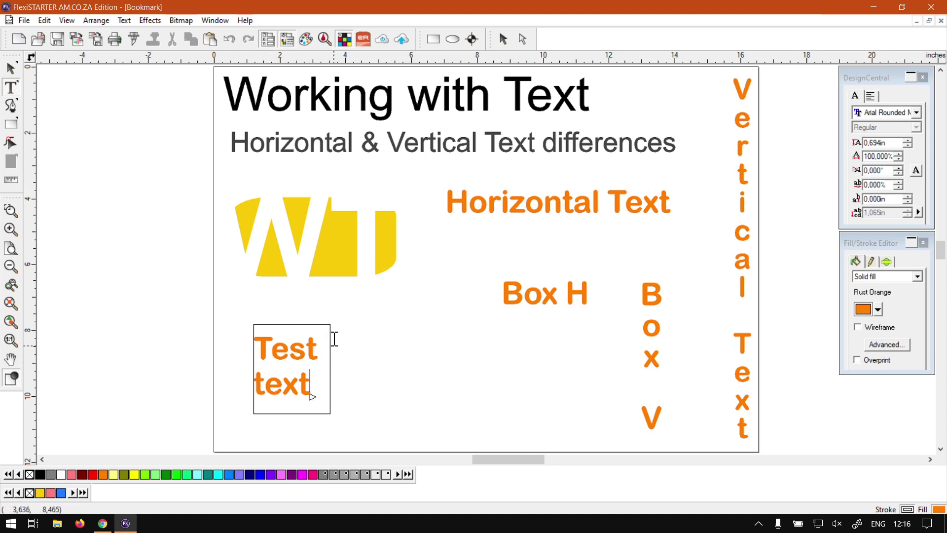
Select the Test text frame and show its paragraph indent settings (5.552in, 2.324in)
click(9, 74)
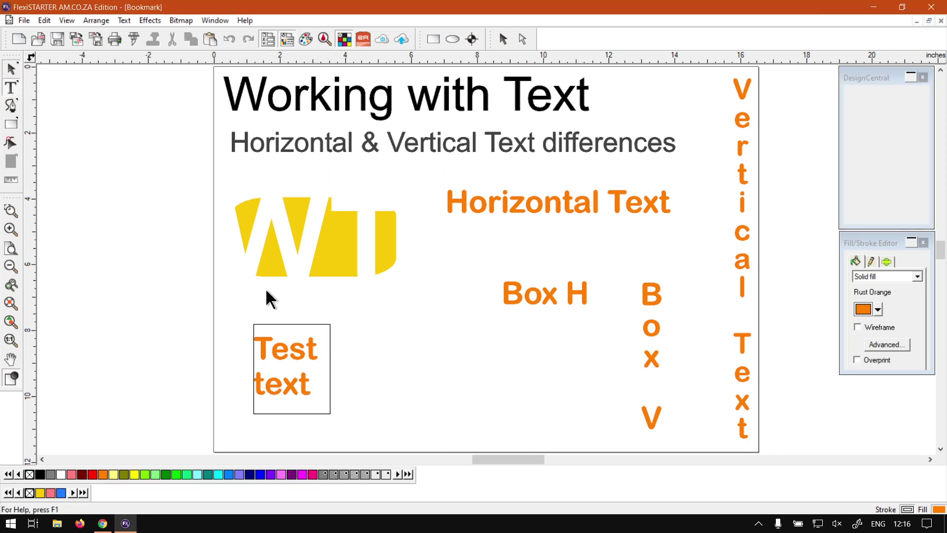
click(299, 351)
click(9, 87)
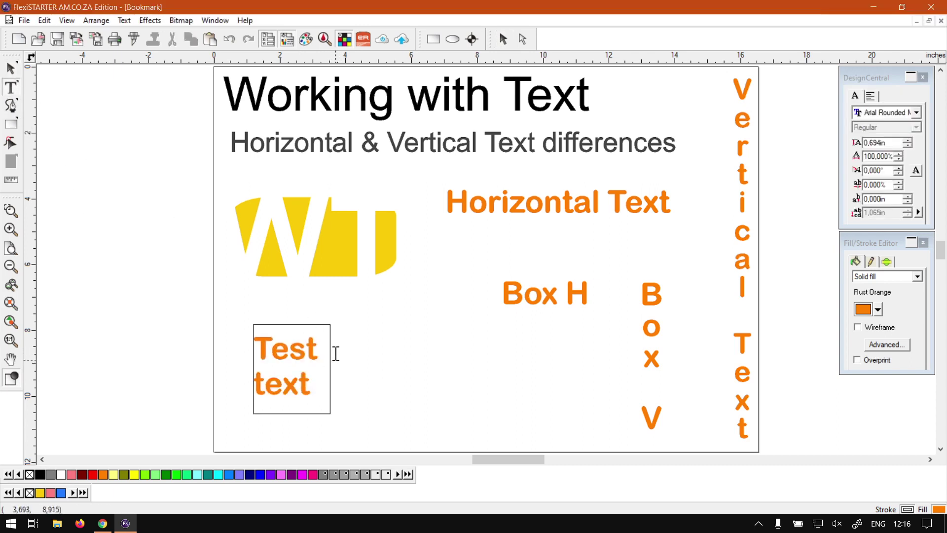
click(869, 96)
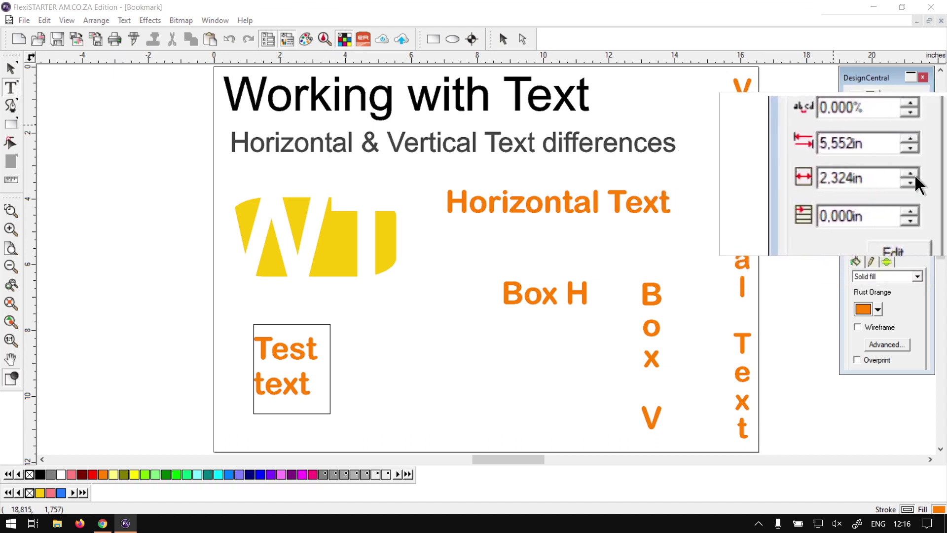
Widen the Test text block to 4,624in
click(910, 173)
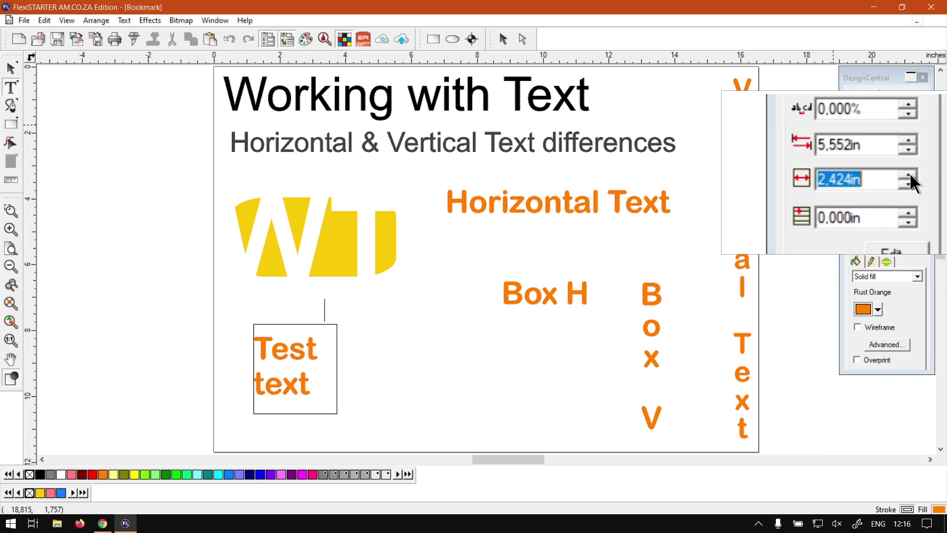
click(910, 173)
click(910, 173)
click(910, 172)
click(910, 173)
click(910, 173)
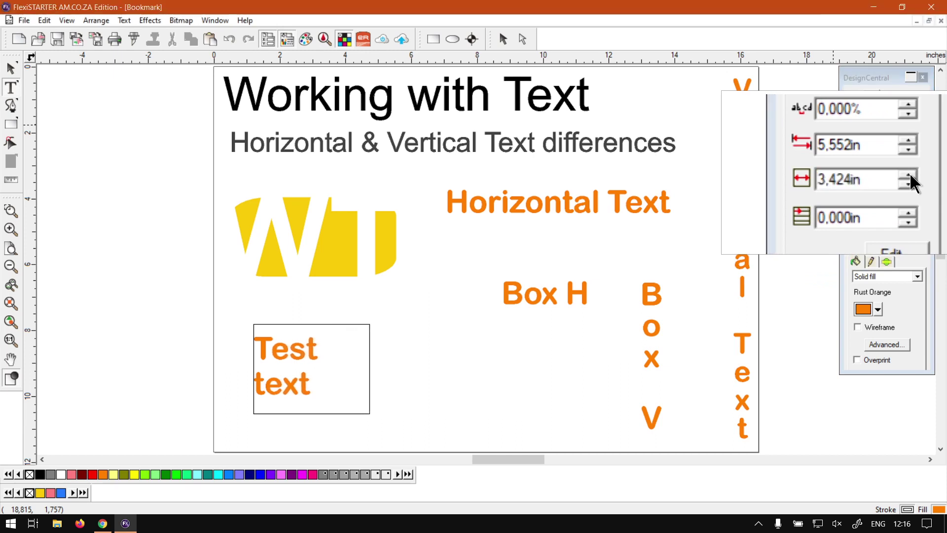
click(910, 173)
click(910, 173)
click(909, 173)
click(910, 173)
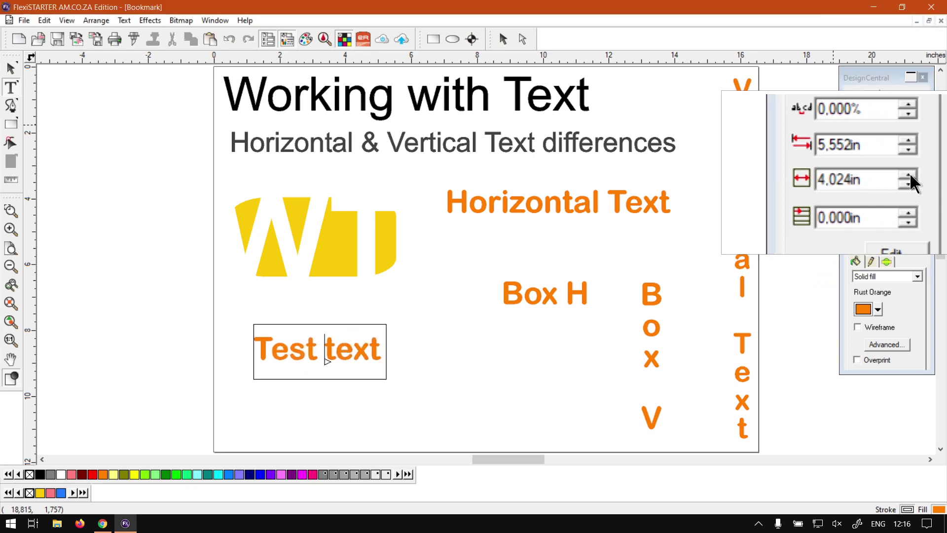
click(909, 173)
click(910, 173)
click(909, 172)
click(910, 172)
click(910, 173)
click(909, 172)
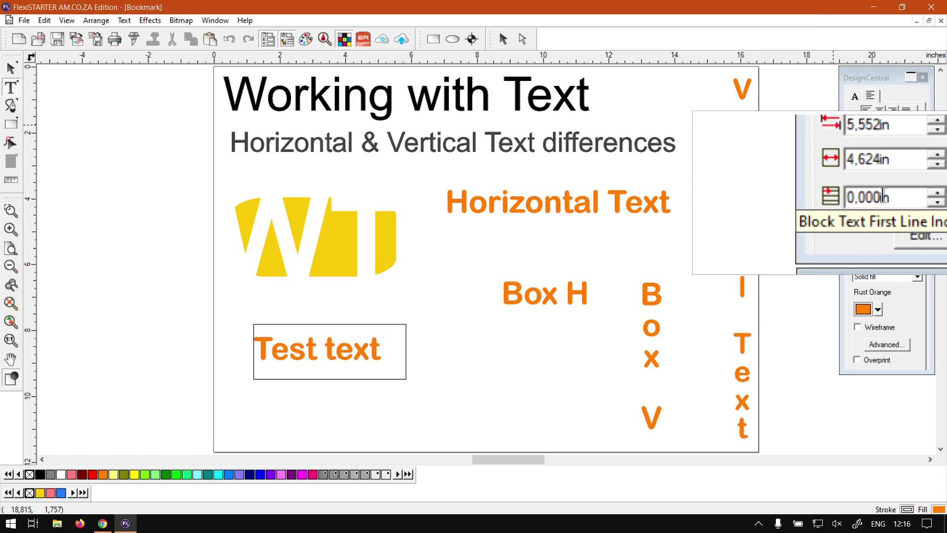
Set the first-line indent to 0,400in and move 'text' onto a second line
click(910, 194)
click(909, 192)
click(909, 192)
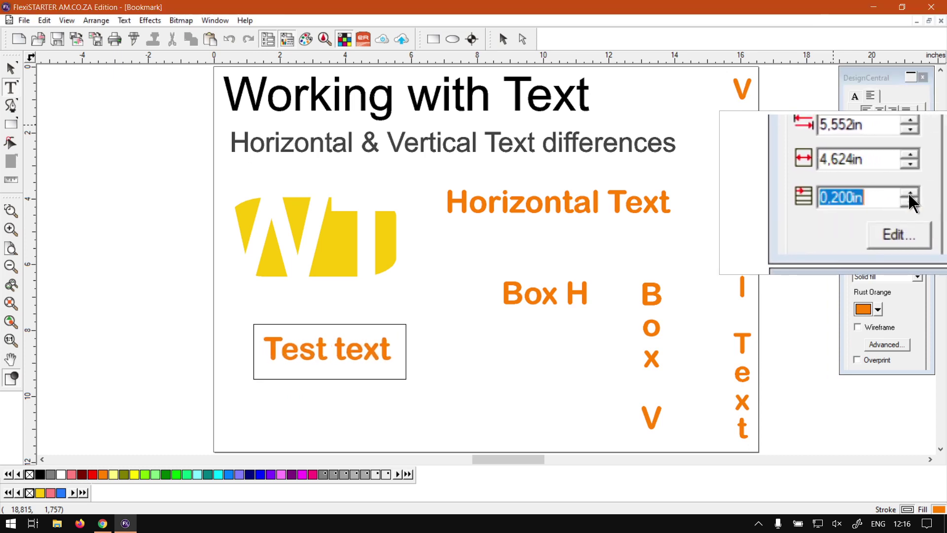
click(910, 192)
click(909, 192)
click(909, 199)
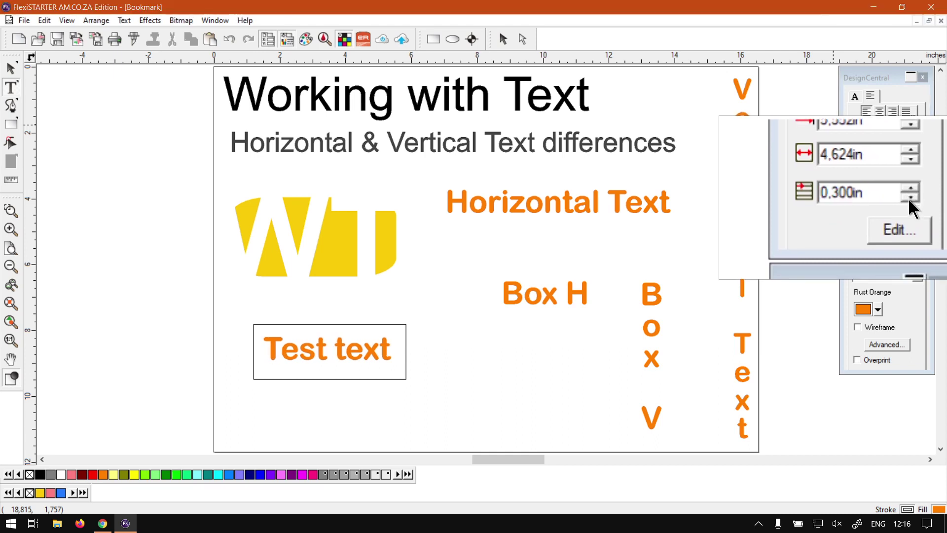
click(909, 191)
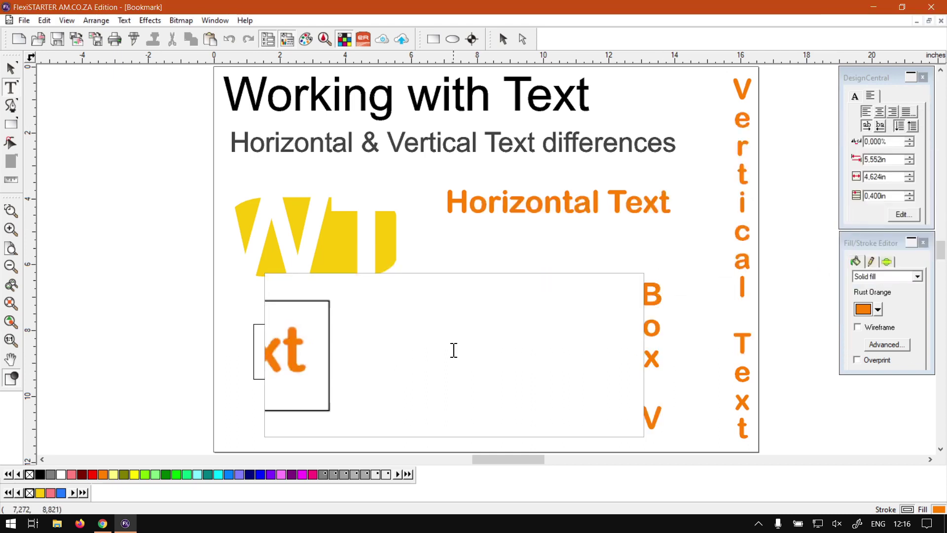
click(339, 345)
key(Return)
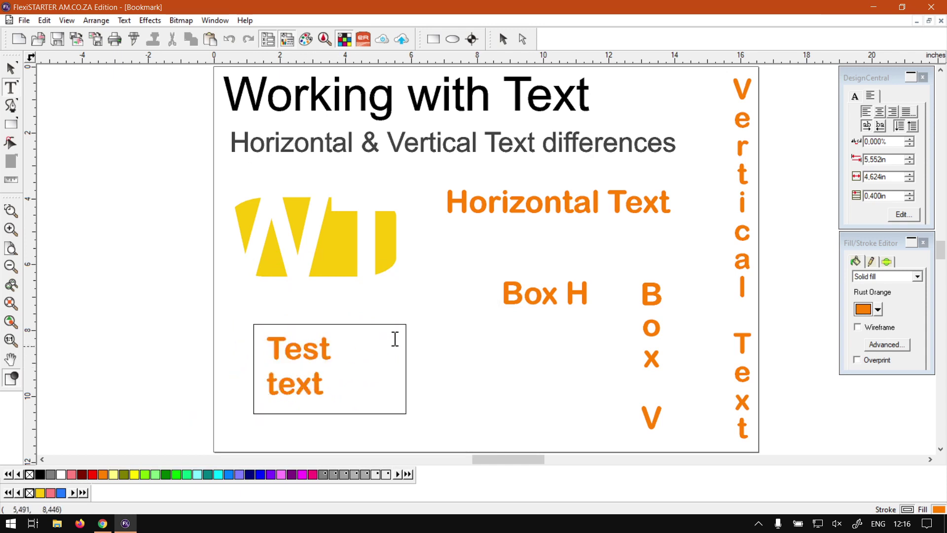
Shift the Test text block slightly to the right
click(11, 68)
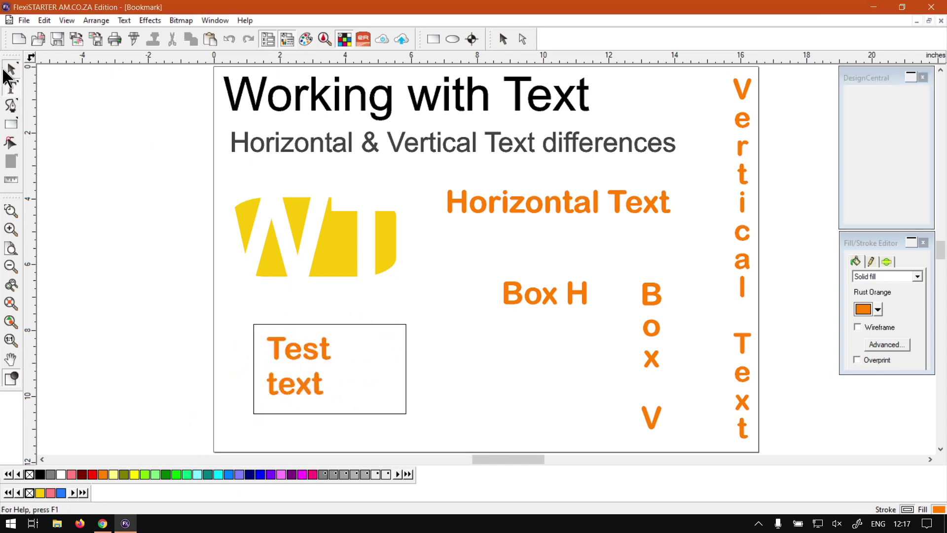
double_click(325, 351)
click(328, 353)
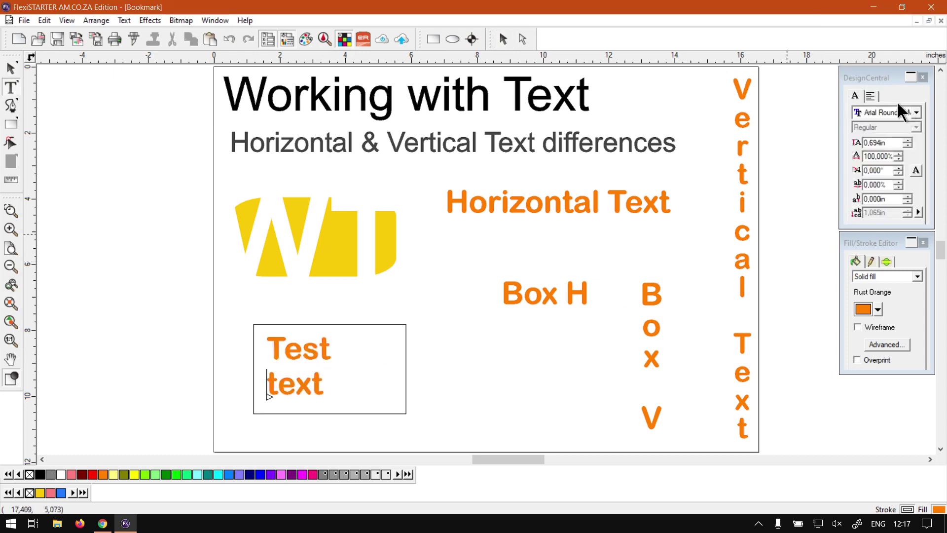
click(871, 95)
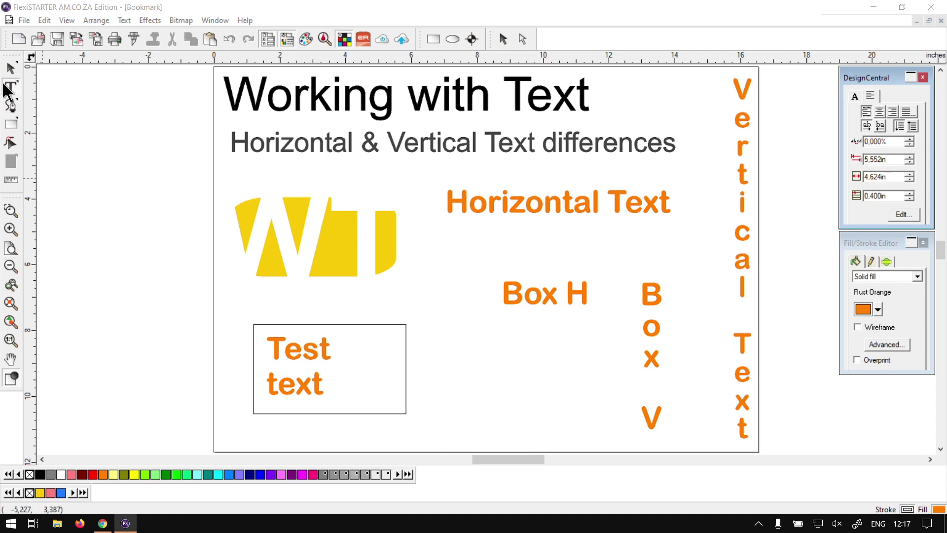
click(11, 68)
drag(321, 348, 341, 349)
click(459, 360)
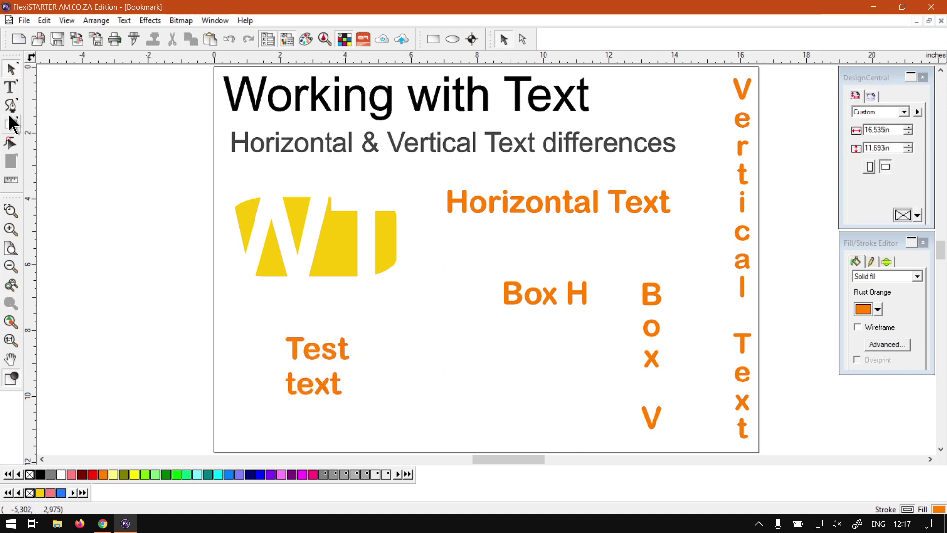
Give the Test text block width 4,924in and a 0,500in first-line indent
click(11, 87)
click(306, 345)
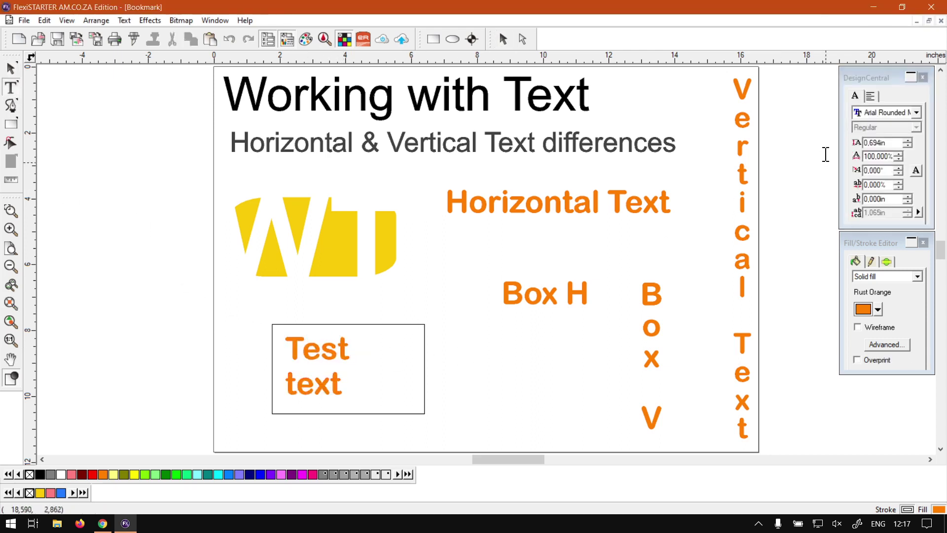
click(870, 95)
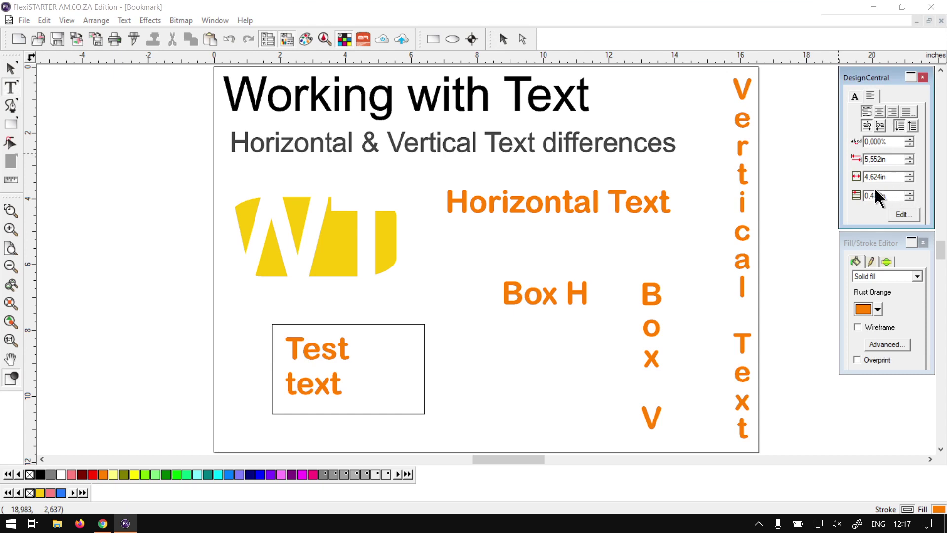
click(910, 174)
click(910, 174)
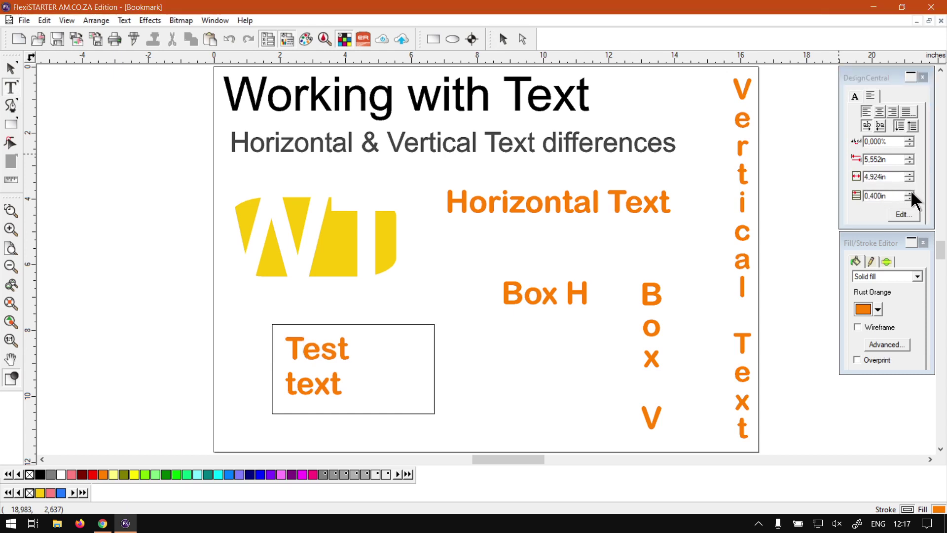
click(910, 199)
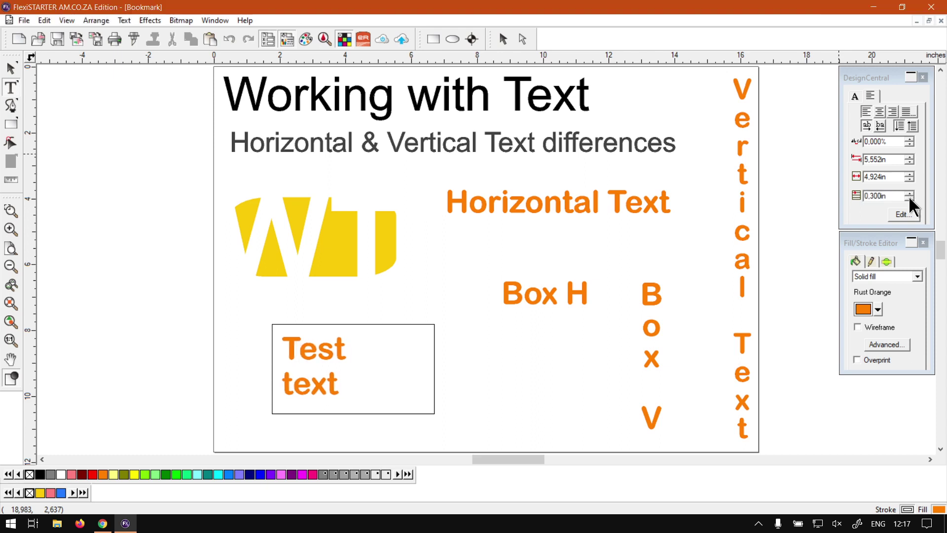
click(909, 198)
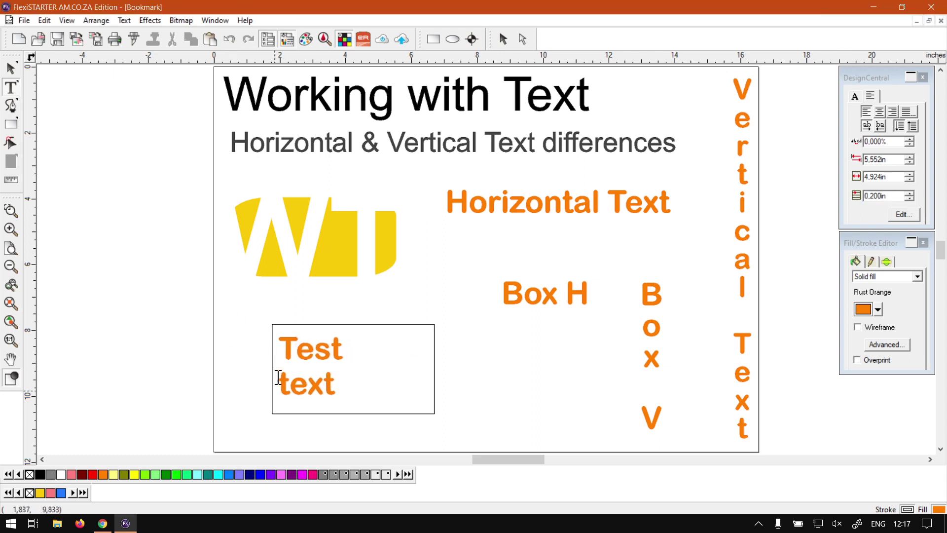
click(909, 193)
click(910, 194)
click(910, 194)
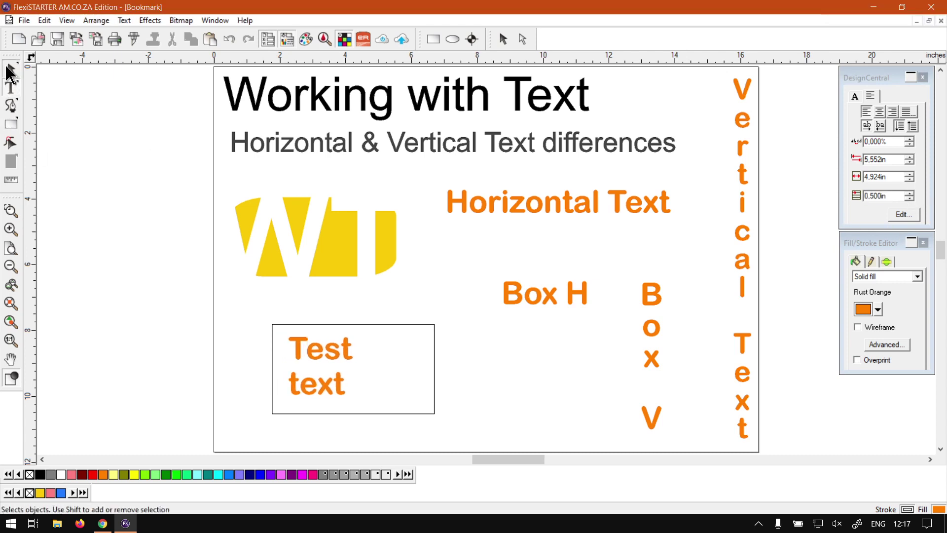
click(10, 73)
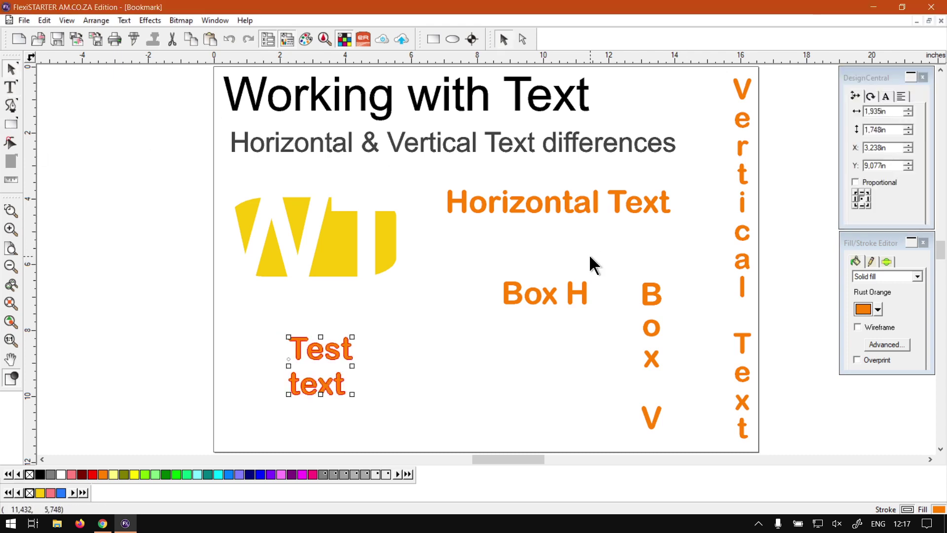
click(565, 381)
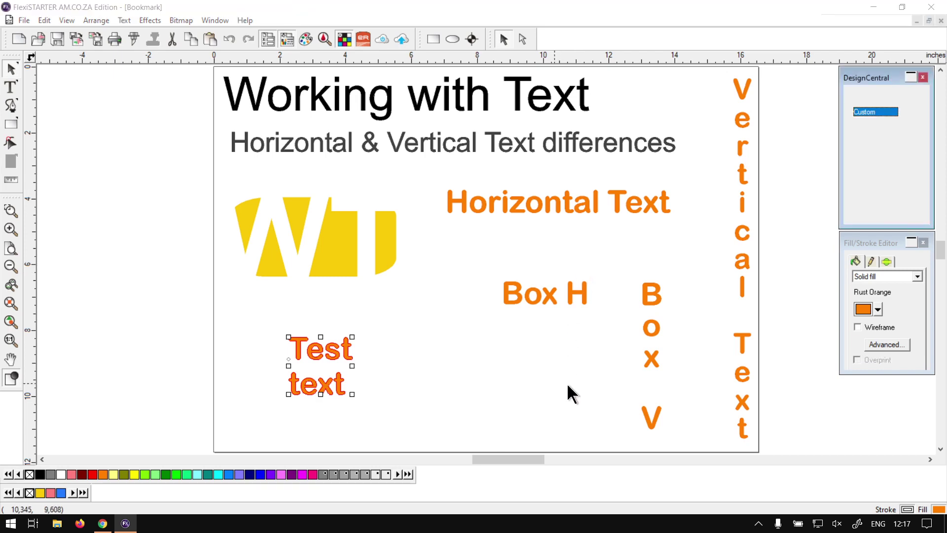
Bring up the softwaretraining.co.za Software Training Videos home page in Chrome
click(103, 523)
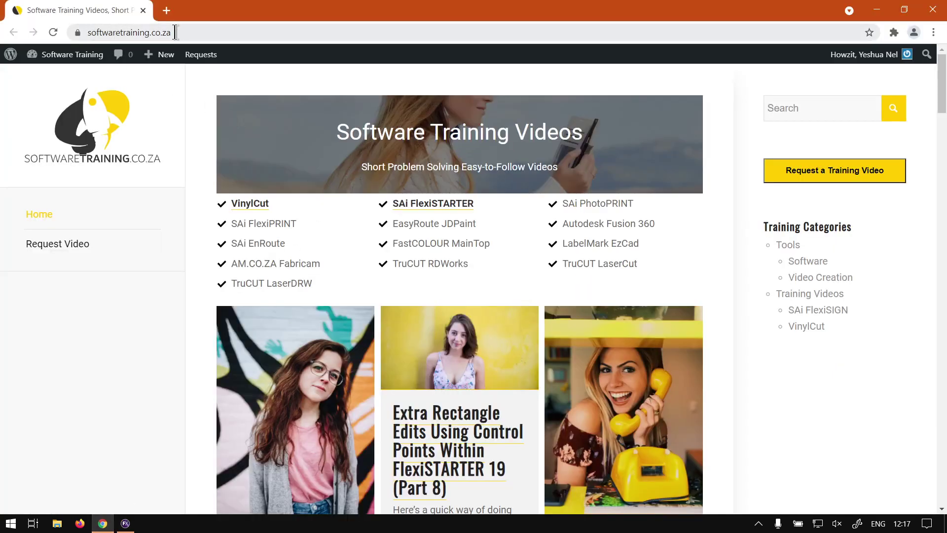